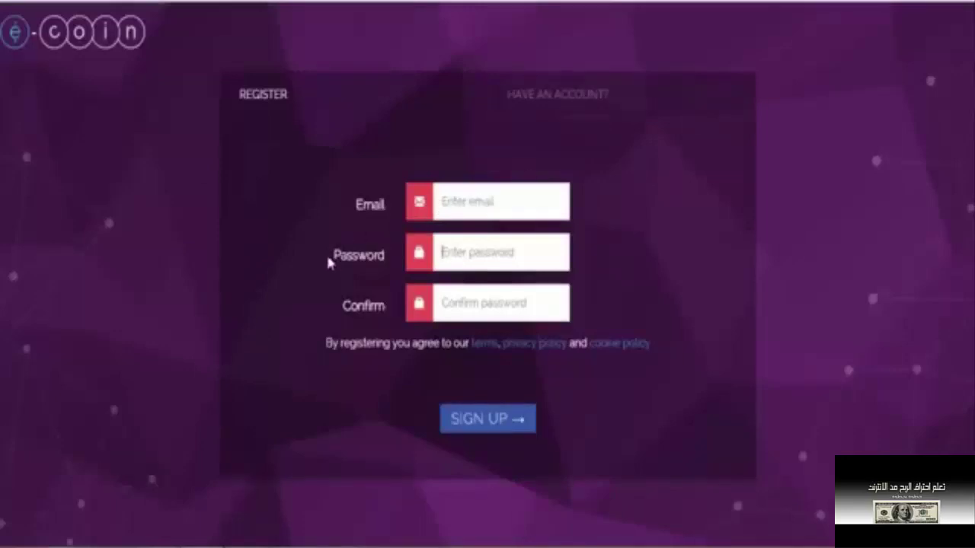
Log in to the existing E-Coin account with the saved e-mail and account password.
left_click(558, 94)
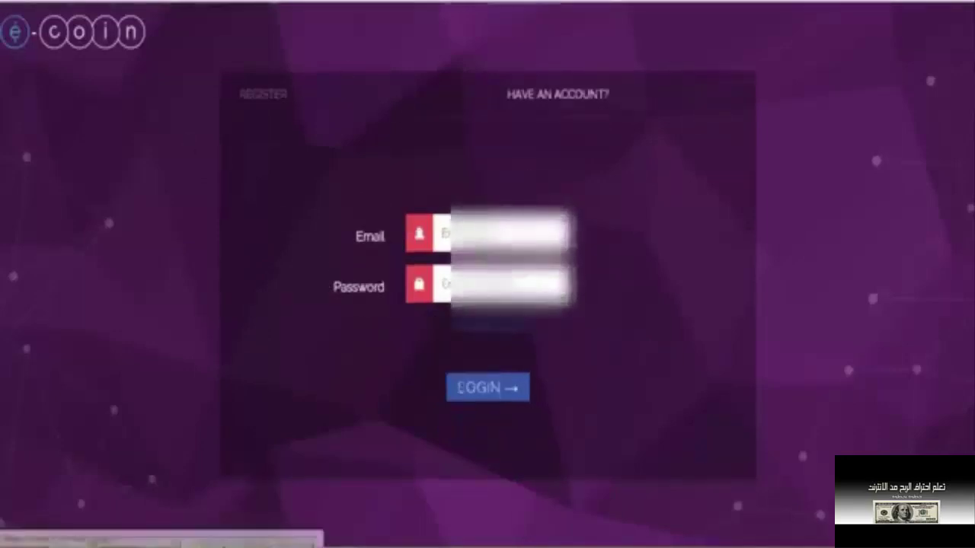
left_click(487, 234)
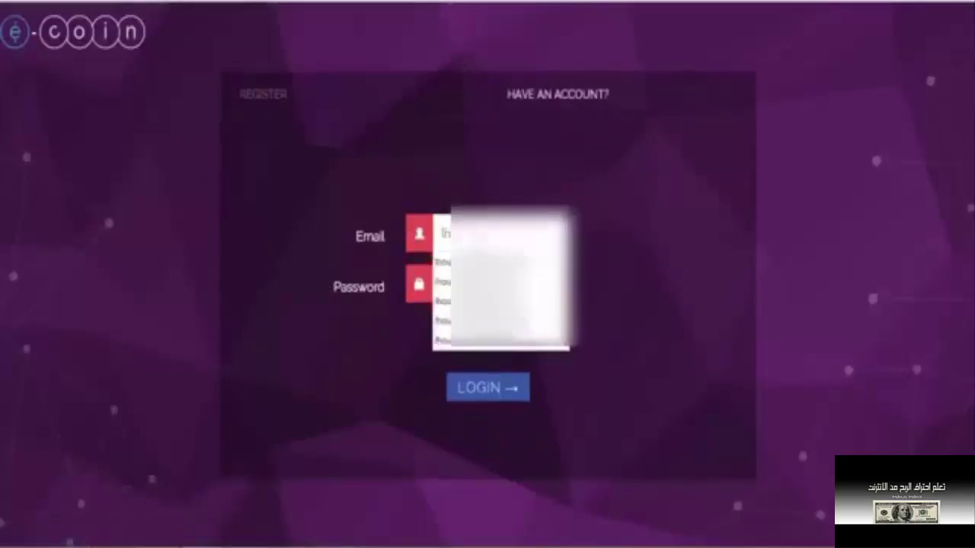
key("Down")
key("Return")
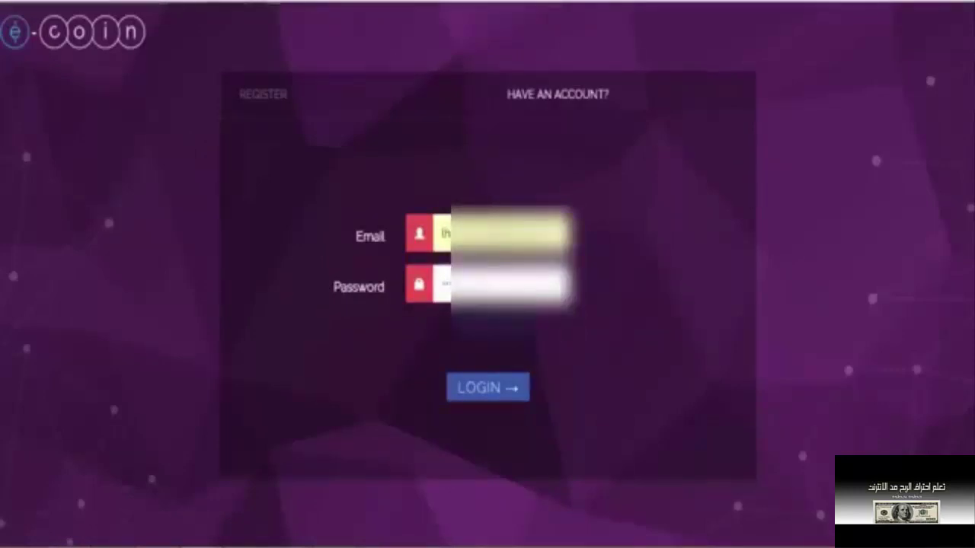
left_click(492, 391)
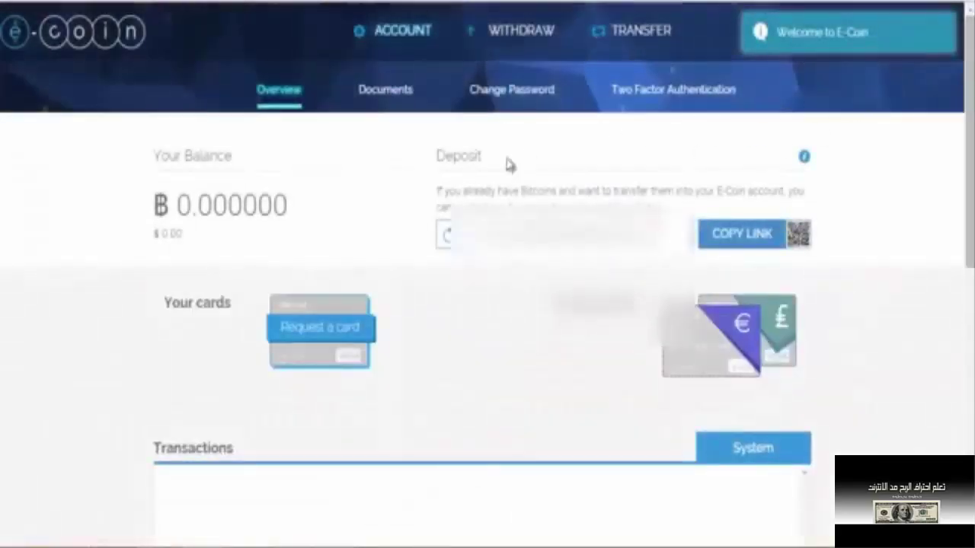
Request a card from the account overview and choose Bitcoin Debit Card (USD).
scroll(411, 251, "down", 1)
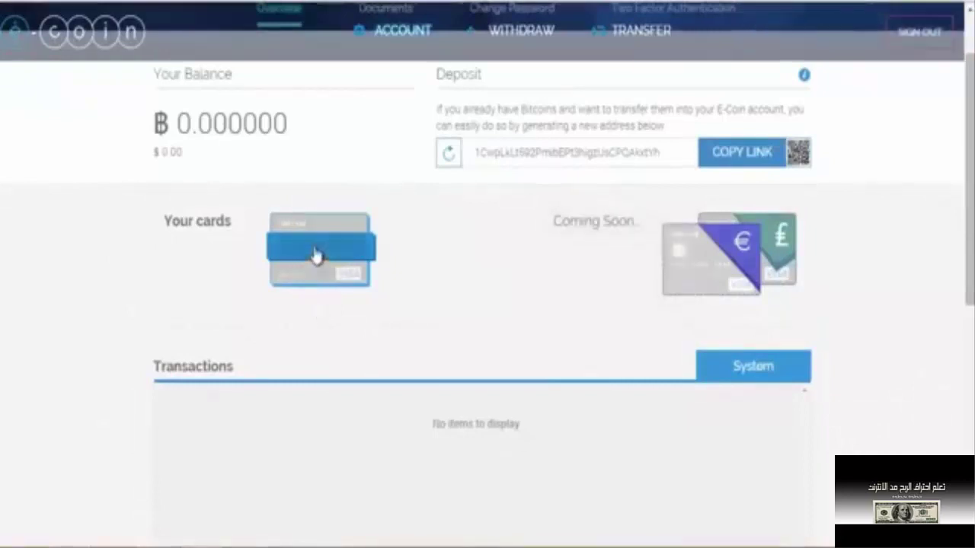
left_click(314, 255)
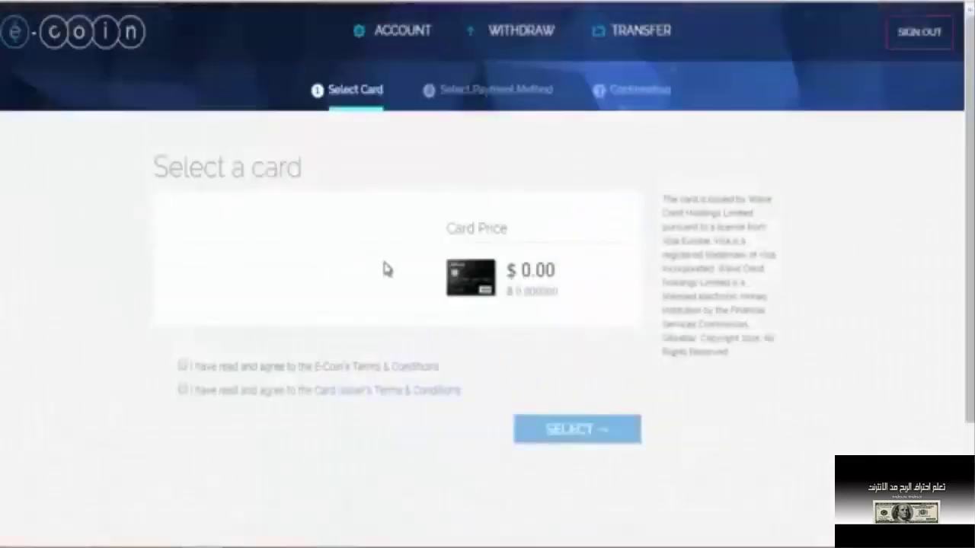
scroll(387, 267, "down", 1)
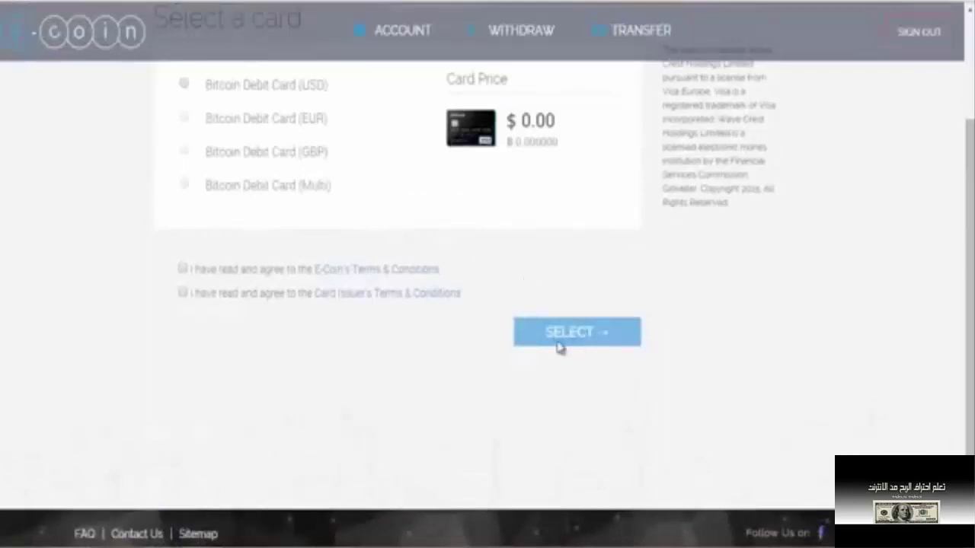
scroll(511, 355, "up", 1)
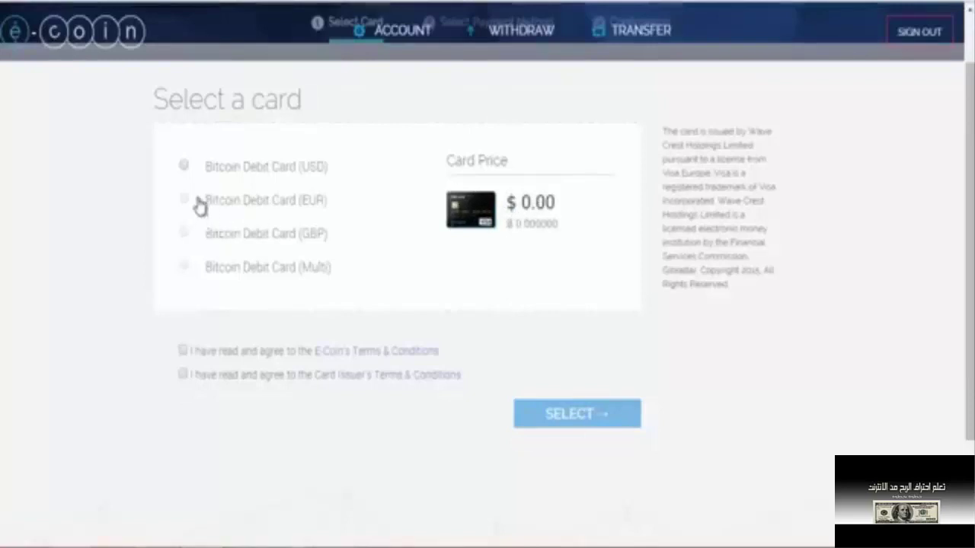
left_click(184, 167)
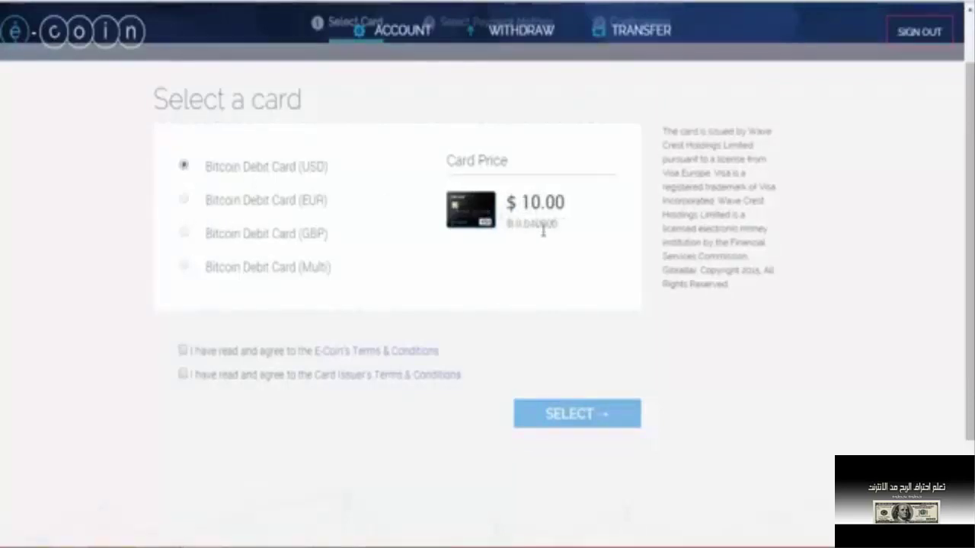
Accept both E-Coin's and the card issuer's terms and conditions and submit the card selection.
scroll(554, 320, "down", 1)
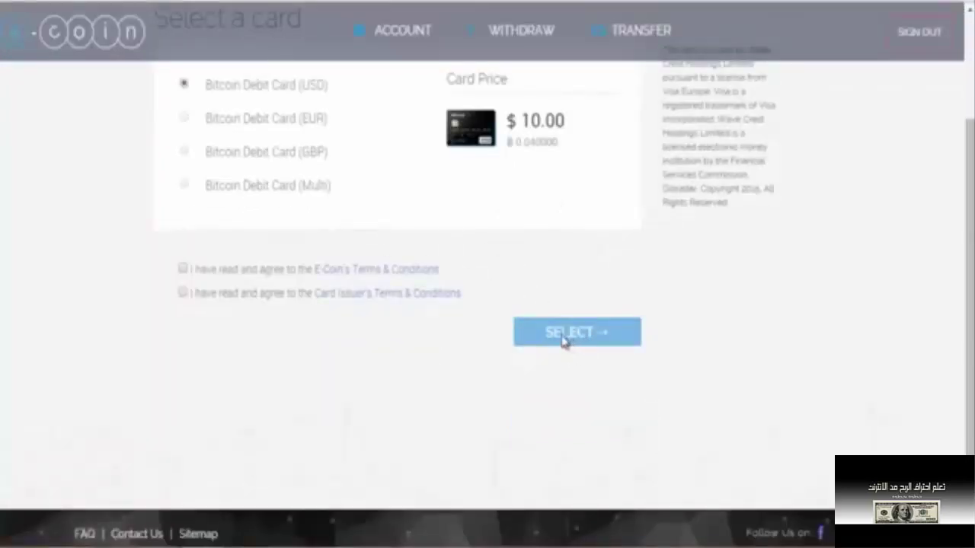
left_click(183, 268)
left_click(183, 293)
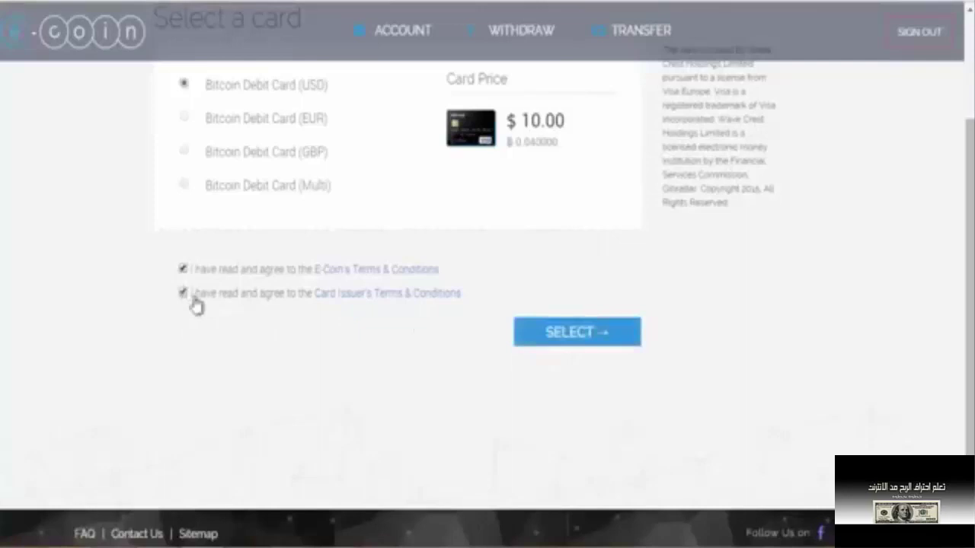
left_click(574, 343)
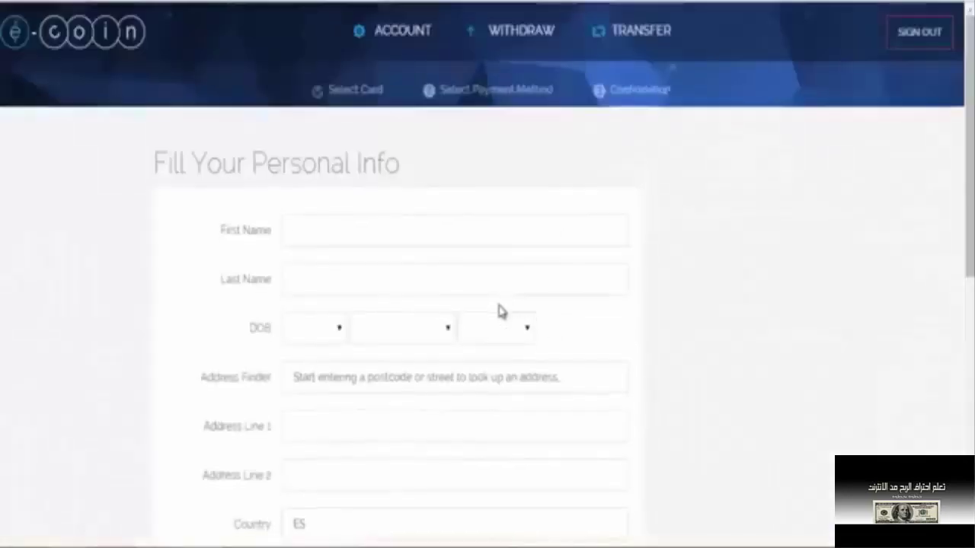
Fill in the personal info with the cardholder's name, date of birth, address and mobile number, and save it.
scroll(496, 304, "down", 1)
left_click(338, 155)
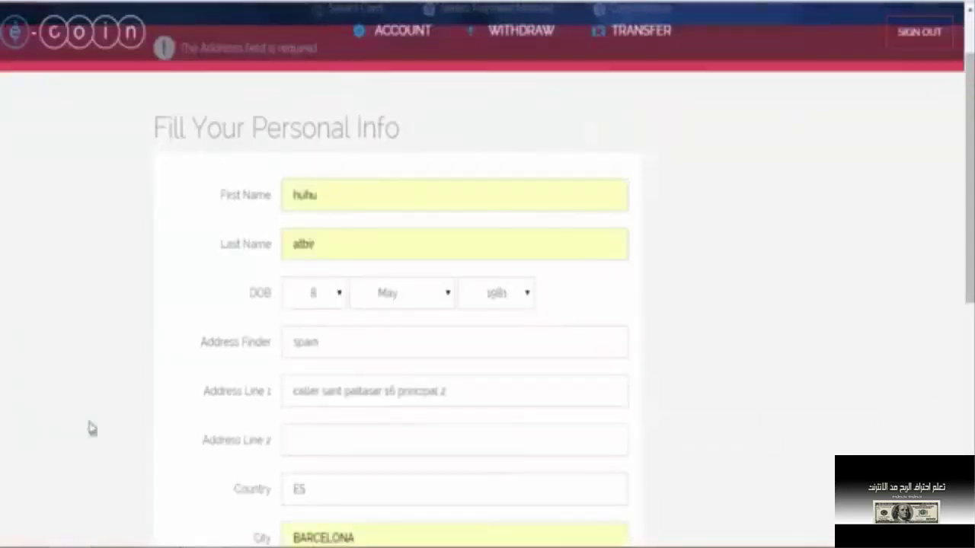
scroll(186, 251, "down", 1)
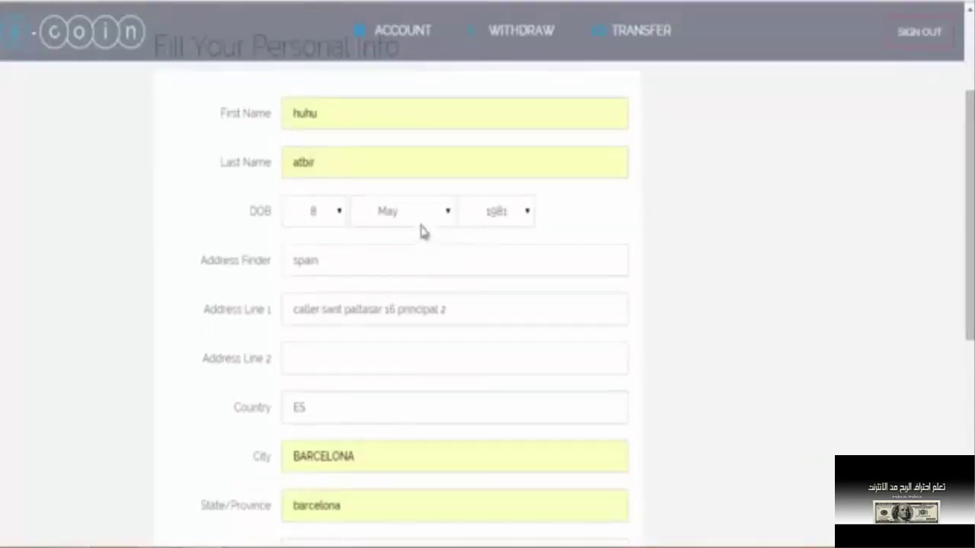
scroll(143, 289, "down", 1)
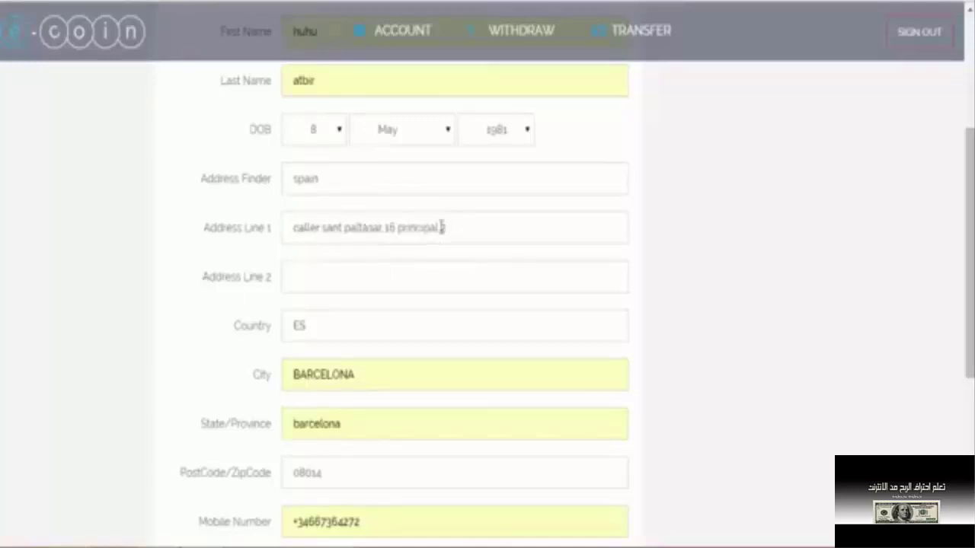
scroll(176, 278, "down", 1)
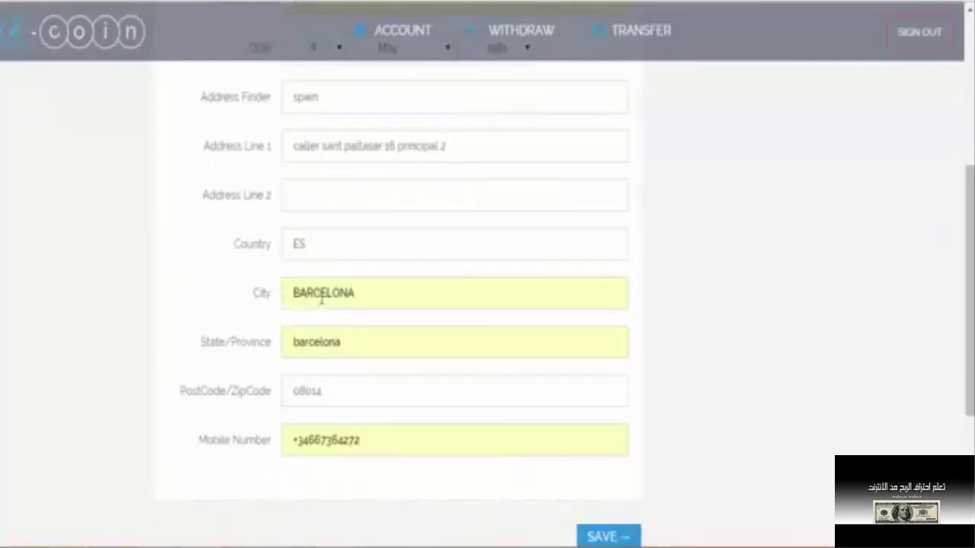
scroll(312, 297, "down", 1)
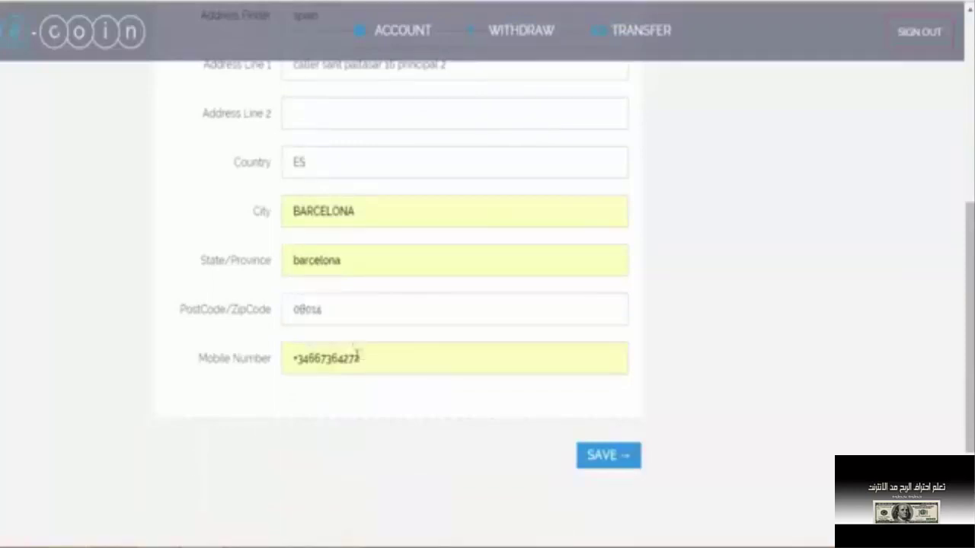
left_click(611, 457)
Review the USD debit card's price and the payment methods without checking out, and sign out of the account.
scroll(623, 464, "down", 1)
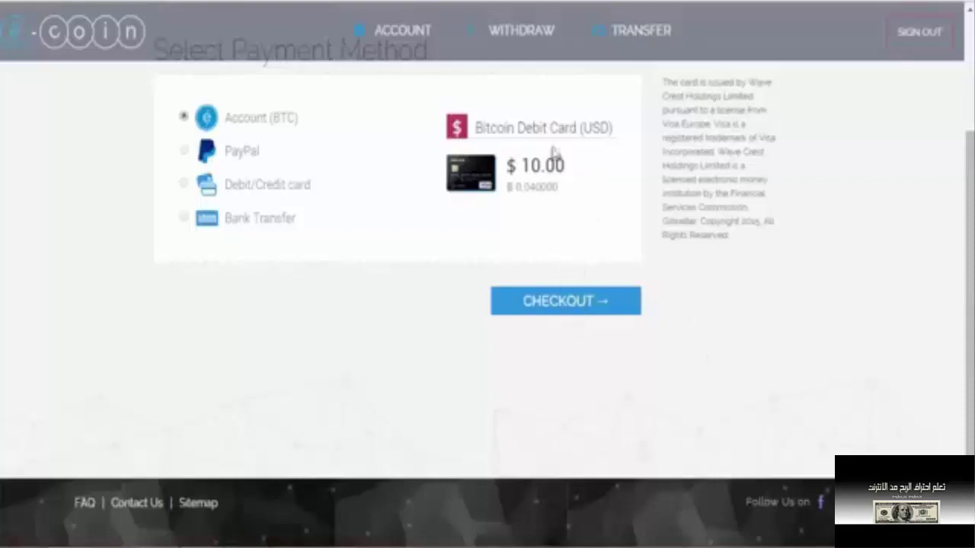
left_click_drag(507, 164, 594, 170)
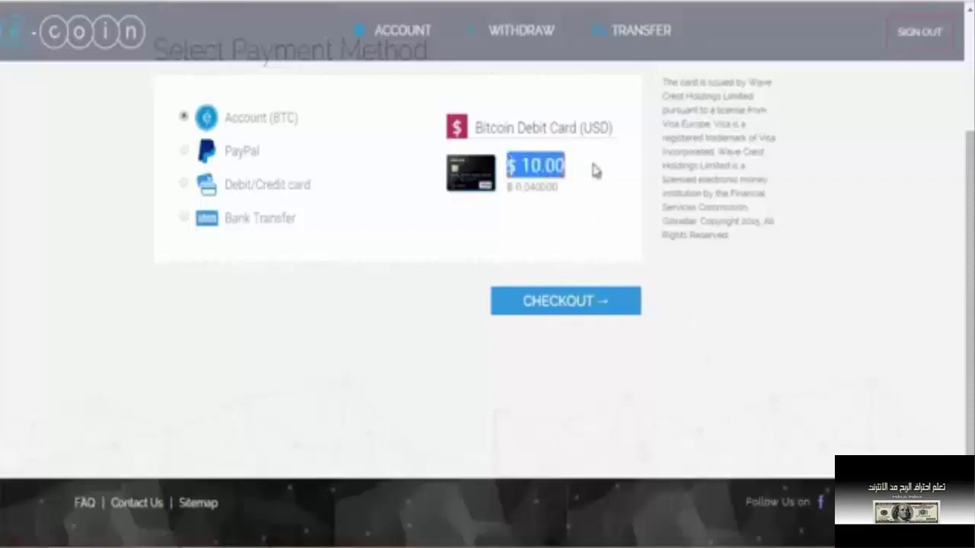
left_click(575, 250)
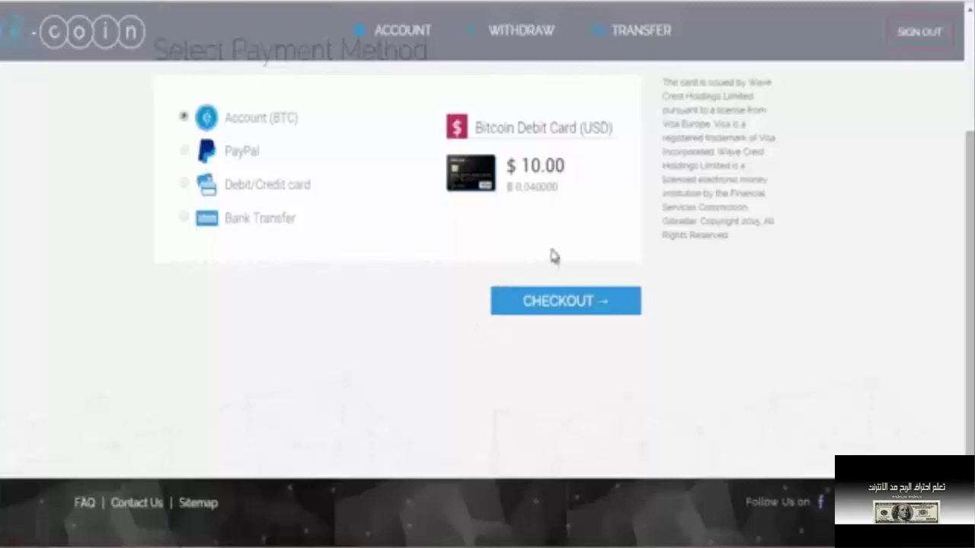
left_click(906, 35)
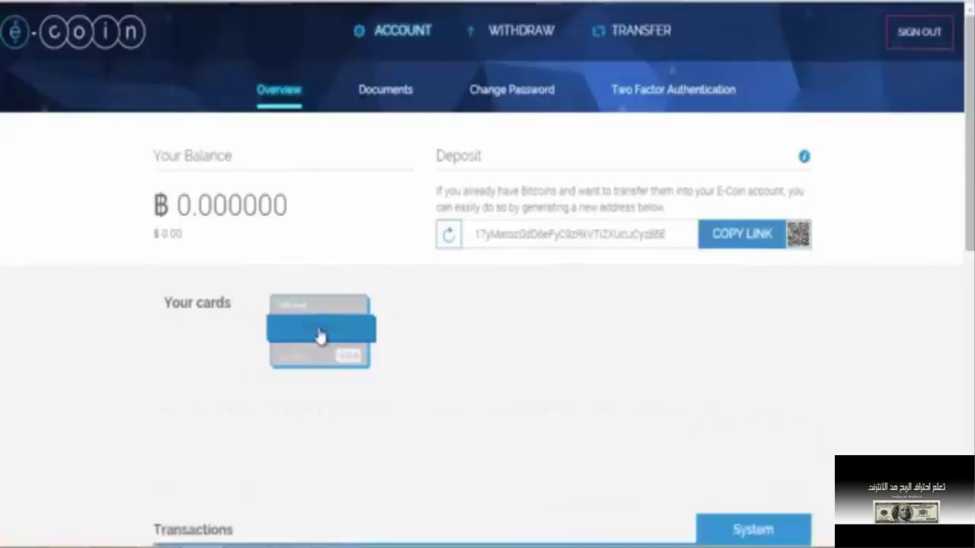
Activate the ordered card by entering the last 4 digits of its card number and its expiration month and year.
left_click(319, 337)
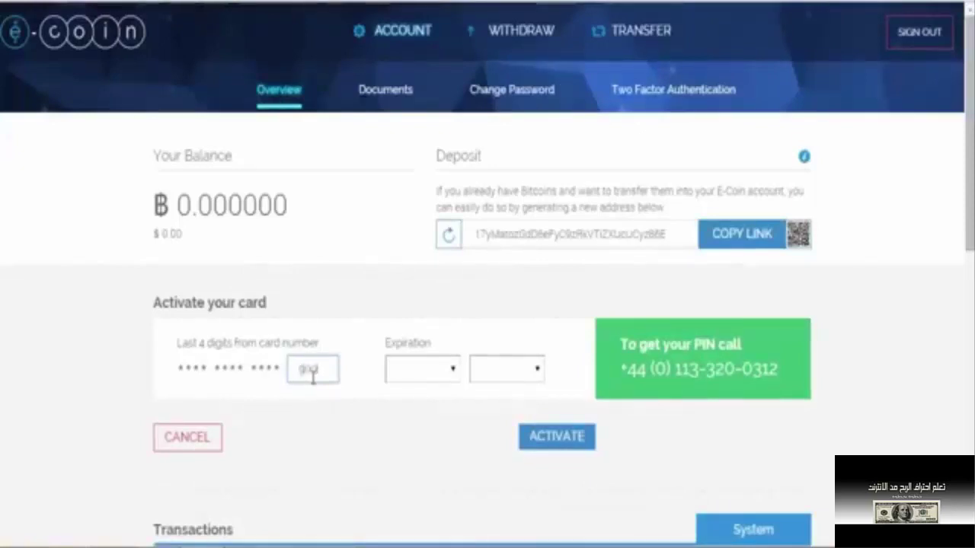
left_click(456, 370)
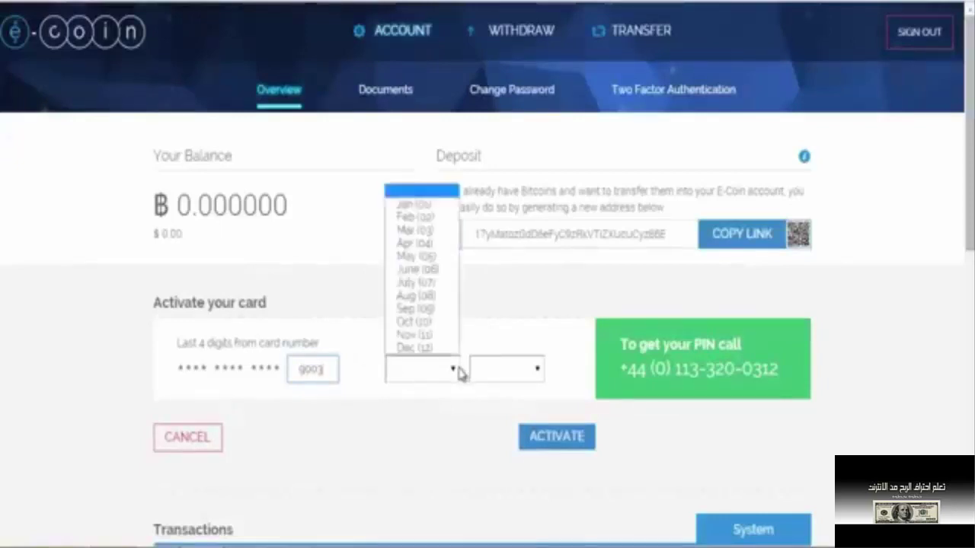
left_click(427, 218)
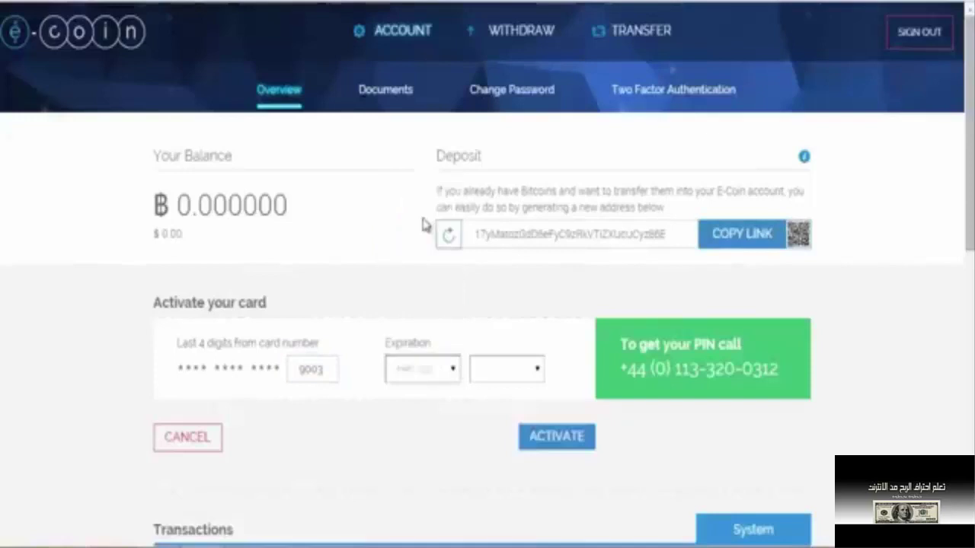
left_click(531, 373)
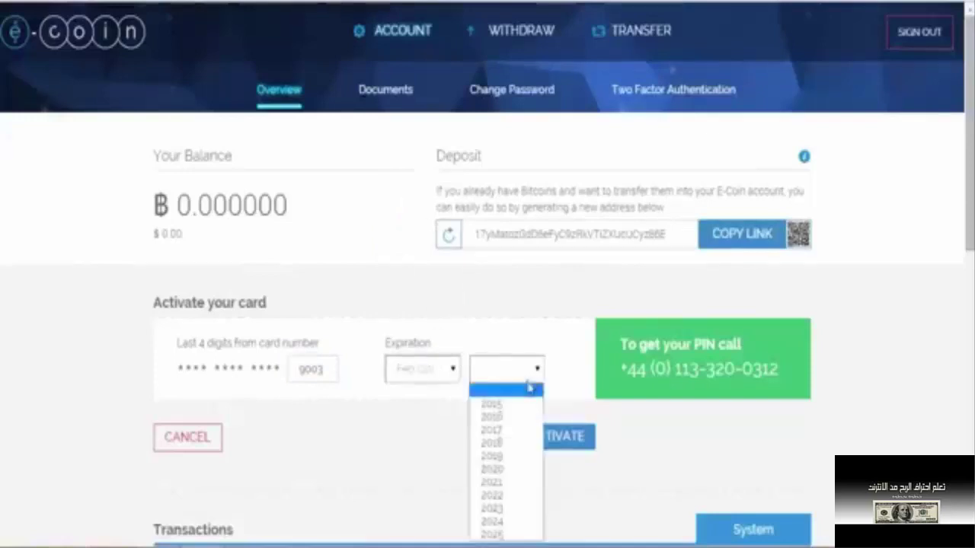
left_click(498, 443)
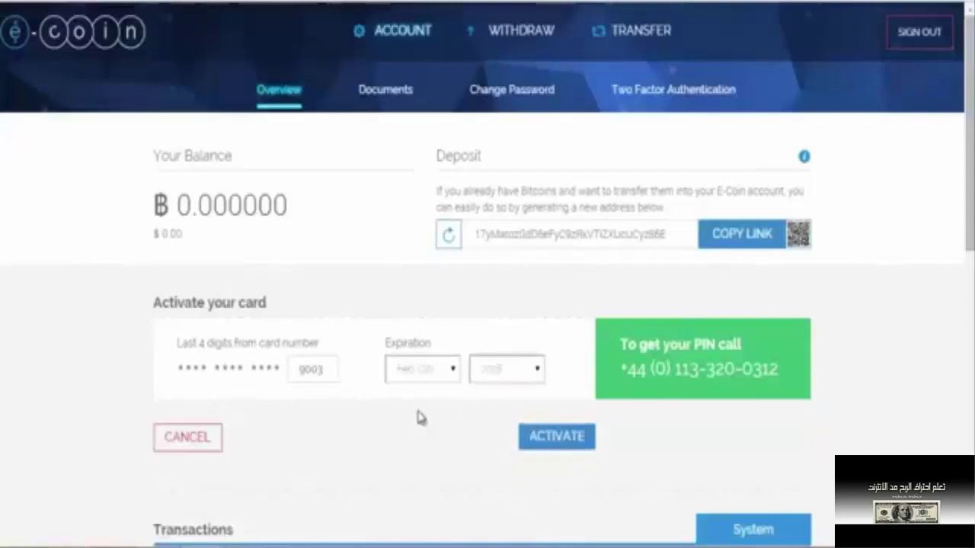
left_click(557, 445)
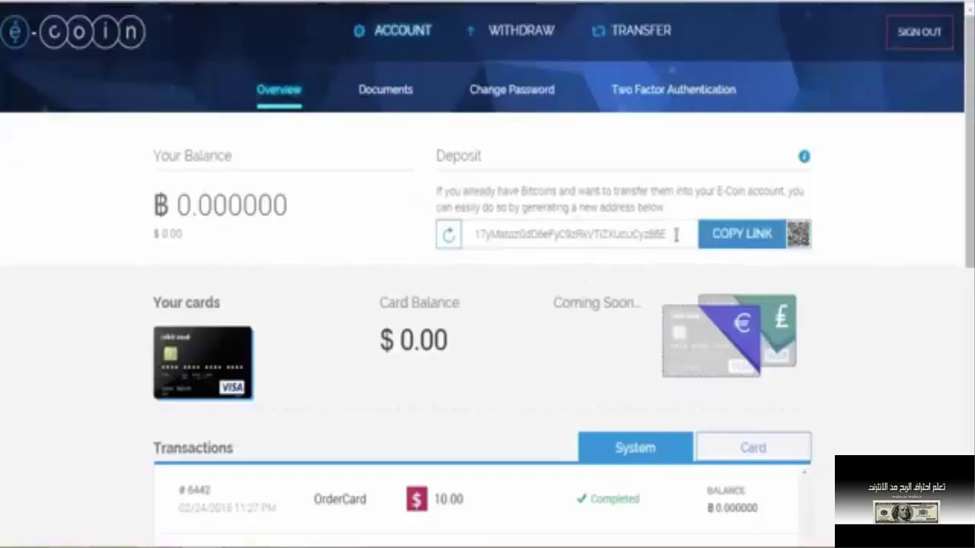
Highlight the Bitcoin deposit address and inspect the form for withdrawing an amount to the card, returning to the account overview.
mouse_move(675, 235)
left_mouse_down()
mouse_move(500, 236)
mouse_move(457, 251)
mouse_move(659, 239)
left_mouse_up()
left_click(507, 237)
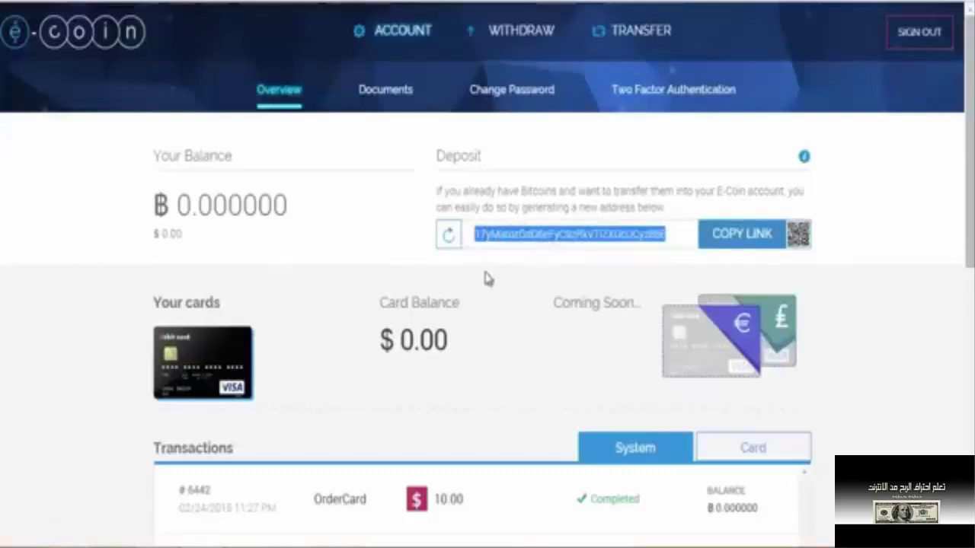
left_click(505, 32)
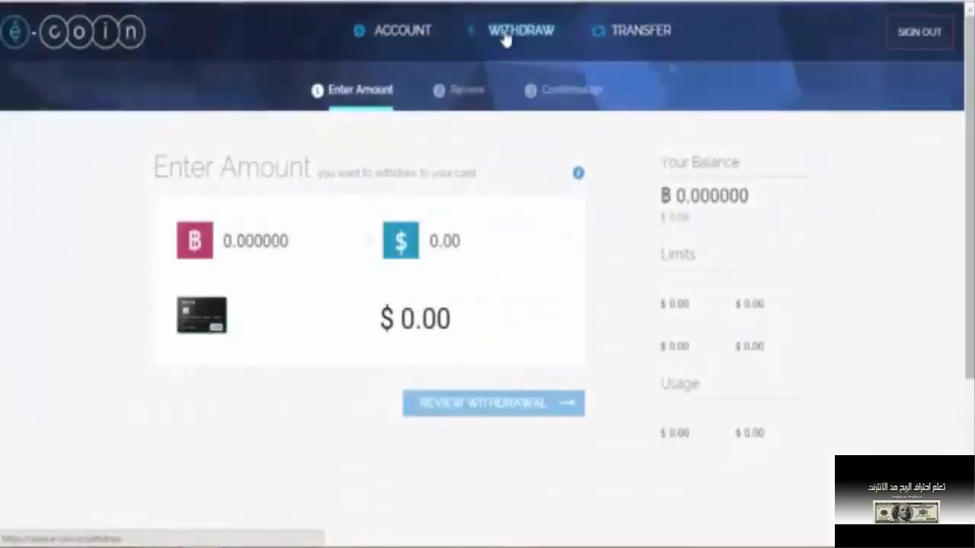
left_click(289, 241)
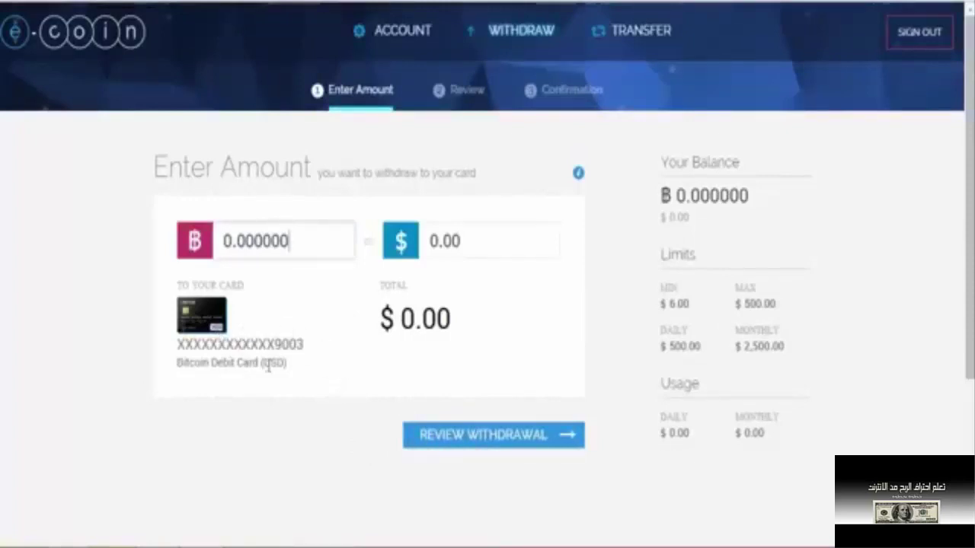
left_click(386, 36)
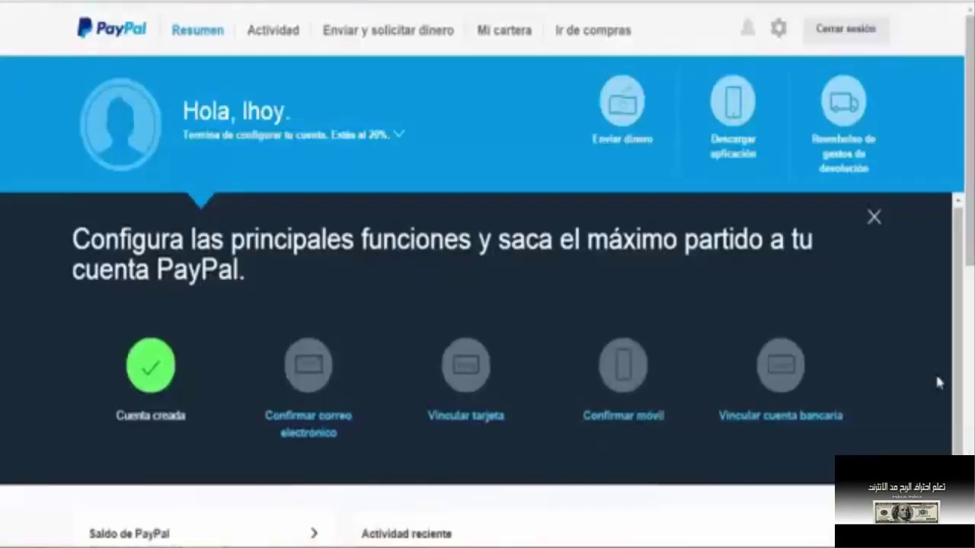
In PayPal, open the form for linking a card from the account setup options and choose Visa as the card type.
scroll(873, 335, "down", 5)
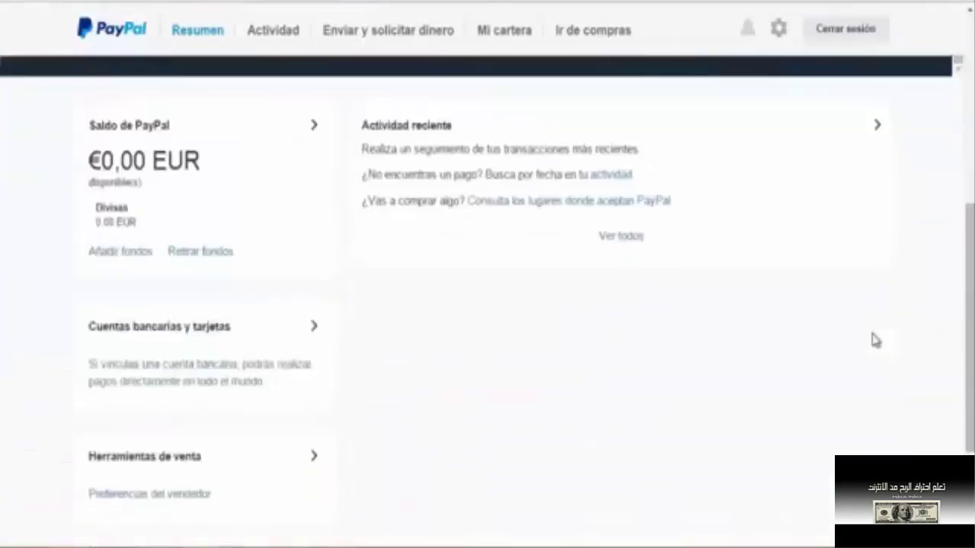
scroll(873, 341, "up", 4)
scroll(873, 341, "down", 4)
scroll(870, 342, "up", 3)
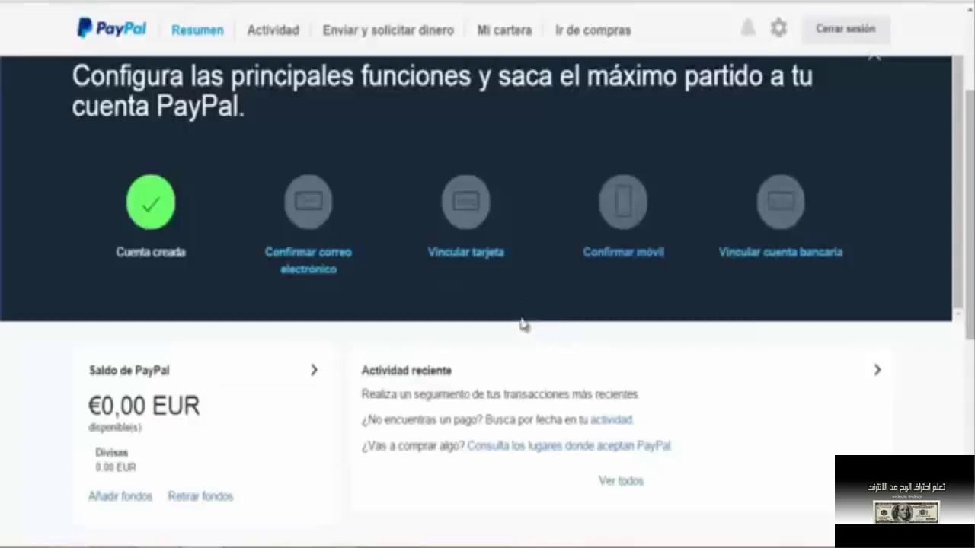
left_click(466, 191)
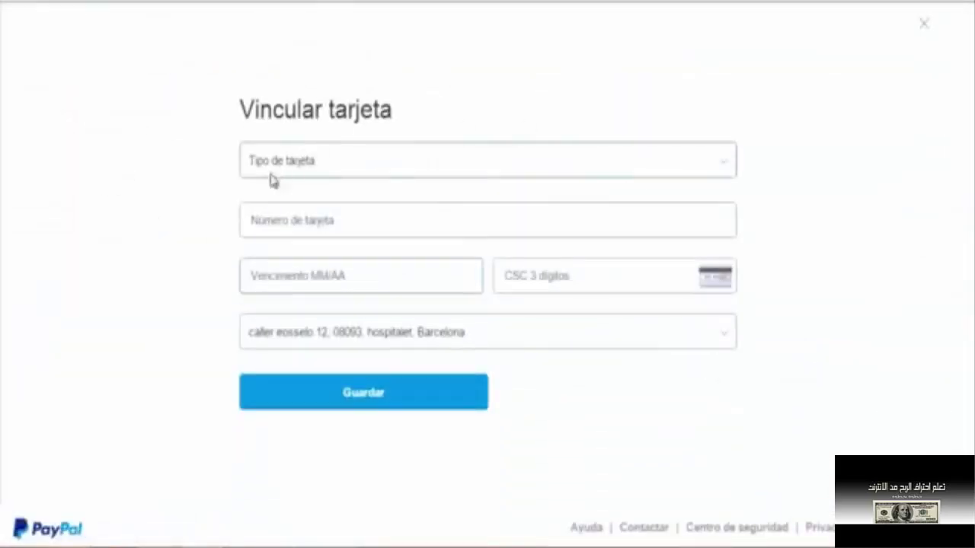
left_click(727, 169)
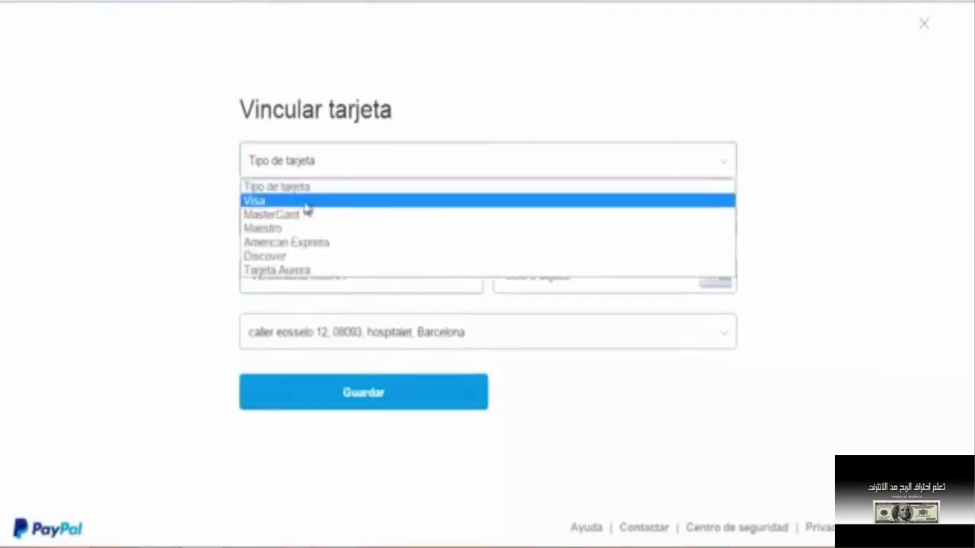
left_click(274, 202)
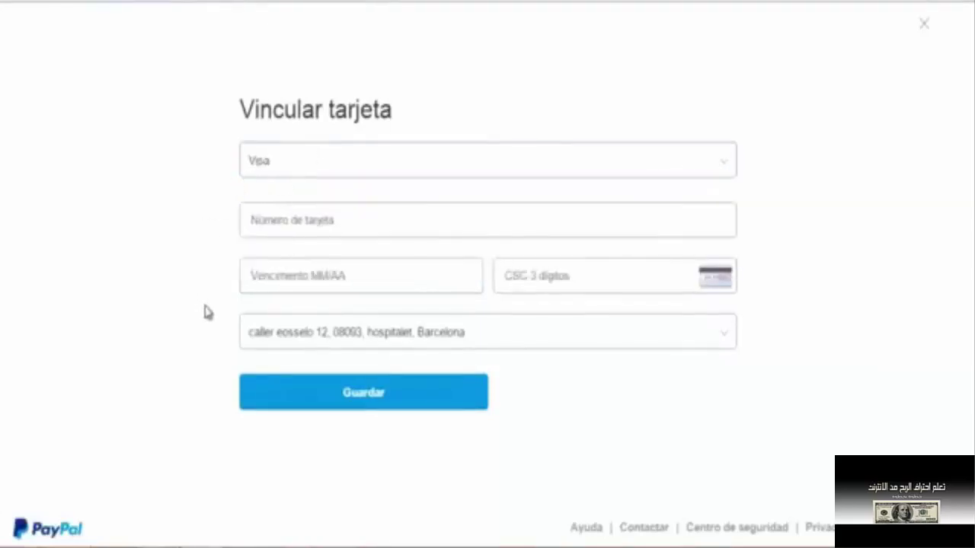
Inspect the card number, expiration date, CSC and billing address fields, and close the card form without saving.
left_click(349, 222)
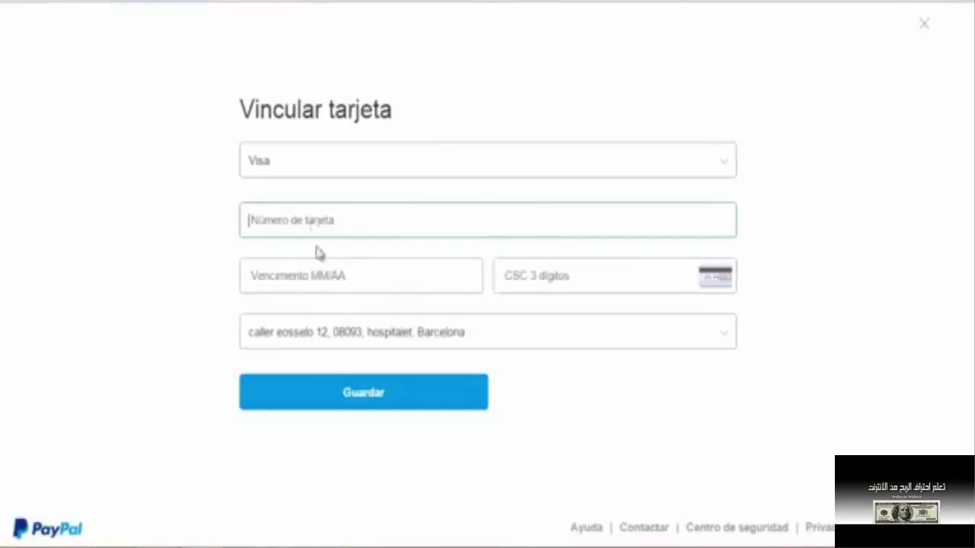
left_click(335, 278)
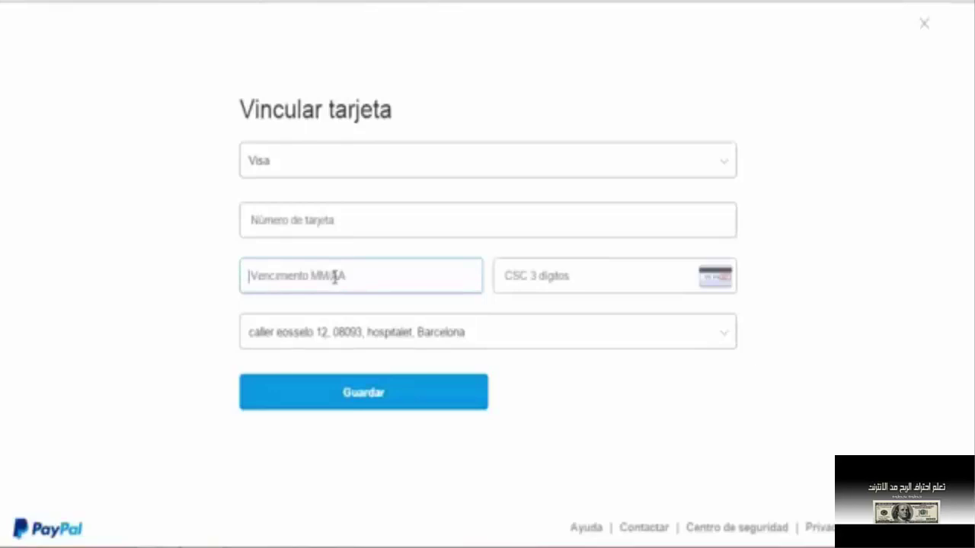
left_click(559, 278)
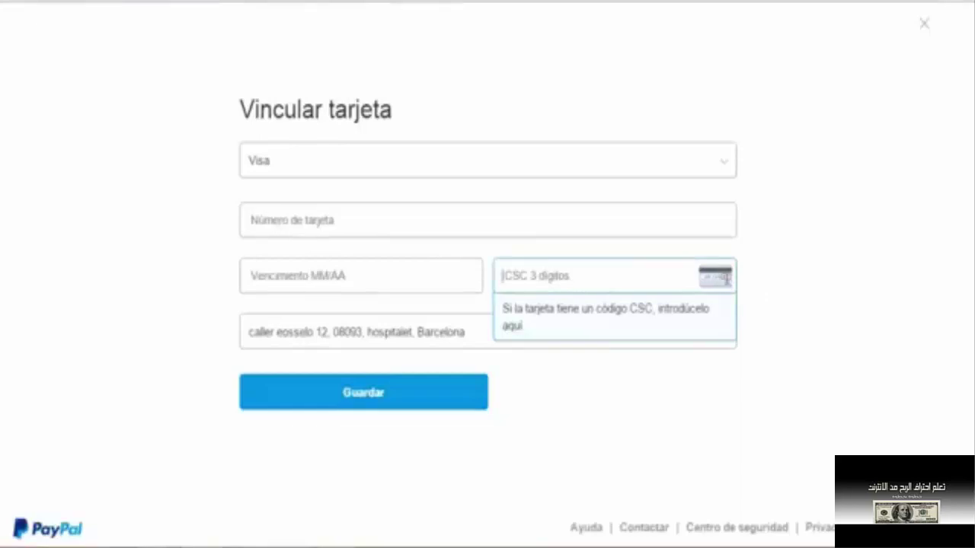
left_click(561, 383)
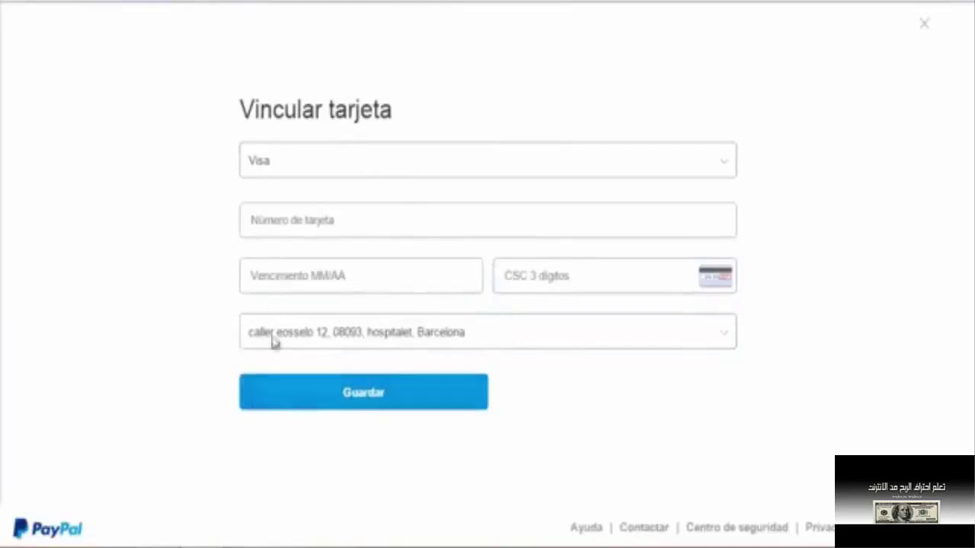
left_click(924, 25)
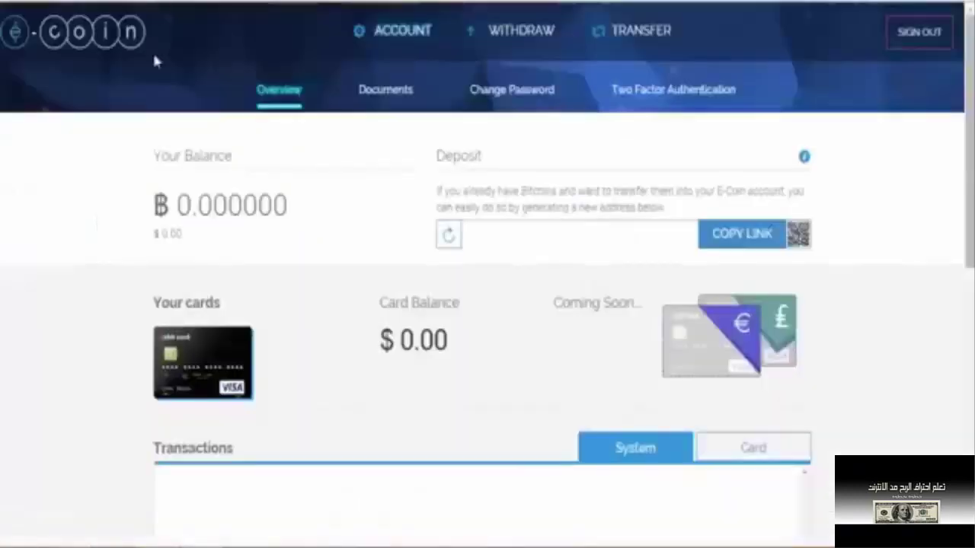
Switch to the E-Coin account overview, highlight the card balance amount, and clear the highlight.
left_click_drag(397, 341, 472, 351)
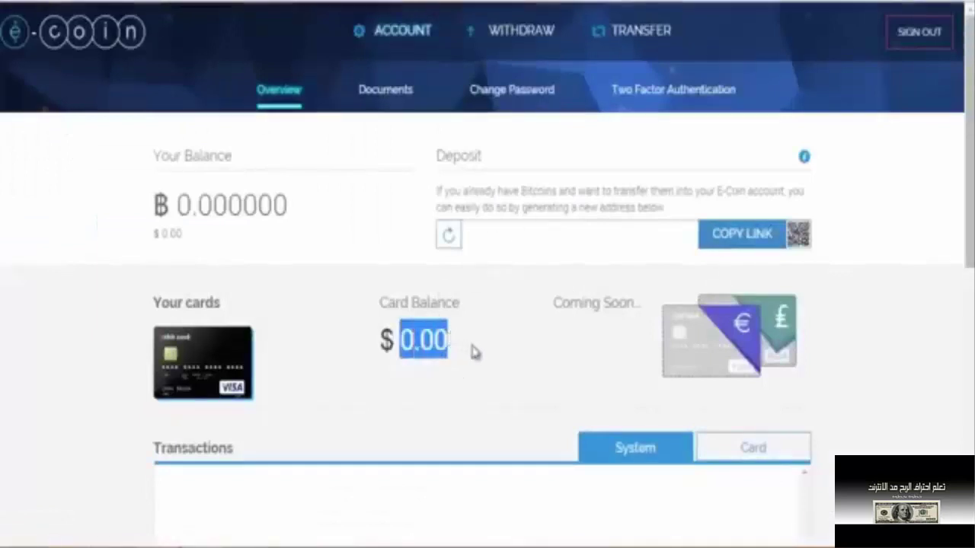
left_click(461, 337)
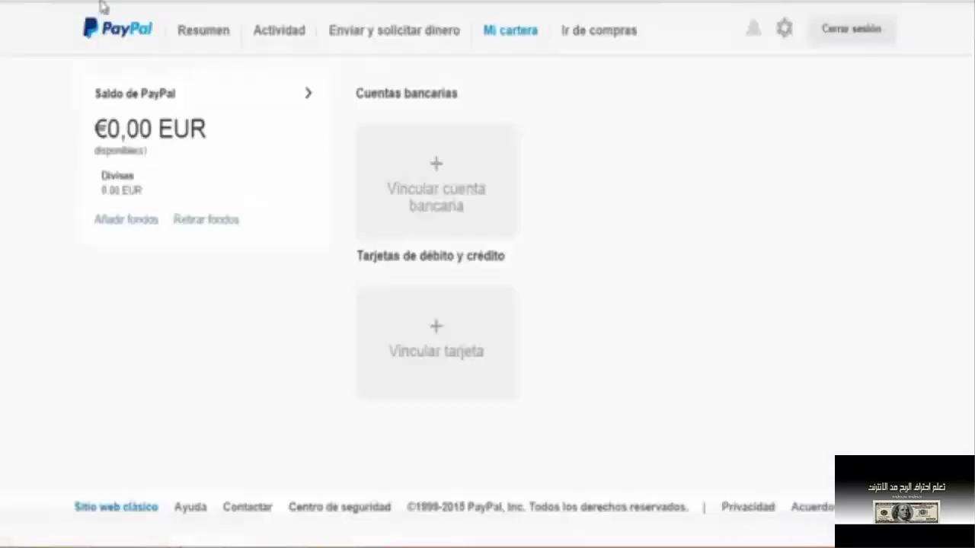